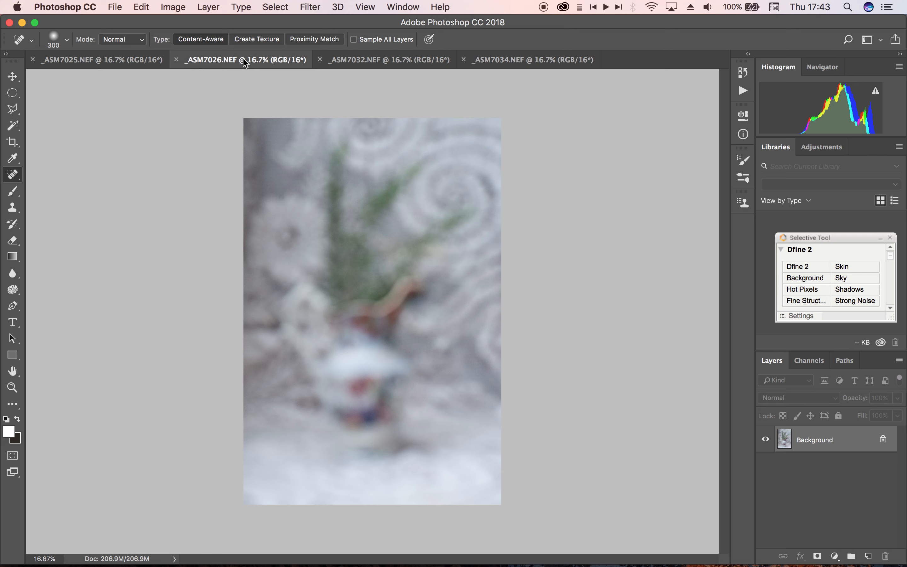
# Review the green blur image _ASM7032.NEF and the pink textile image _ASM7034.NEF, and return to the jug photo _ASM7025.NEF
pyautogui.click(363, 63)
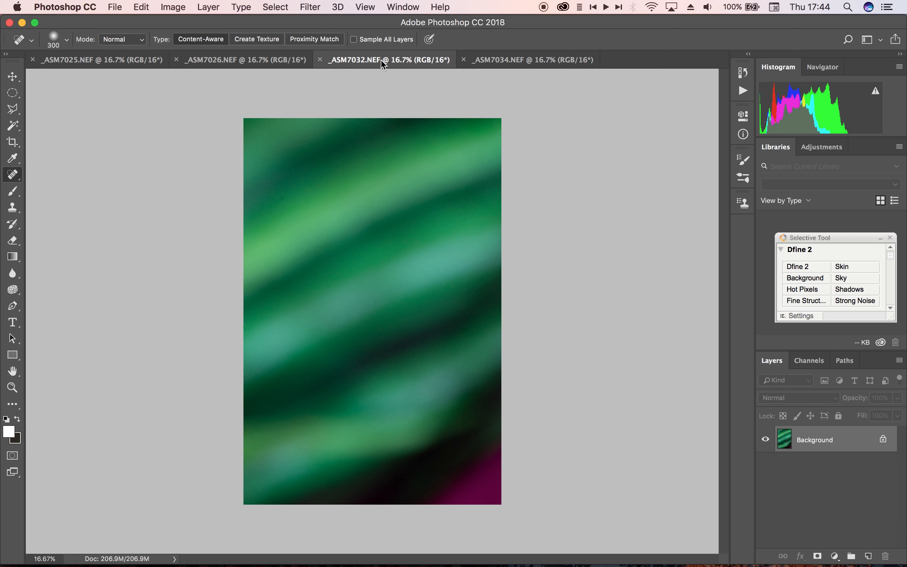
pyautogui.click(494, 62)
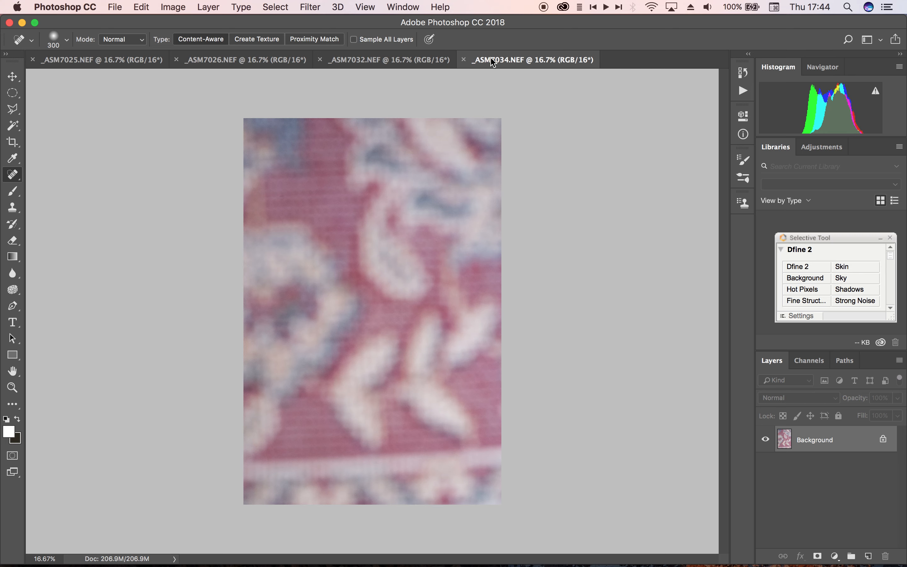
pyautogui.click(66, 63)
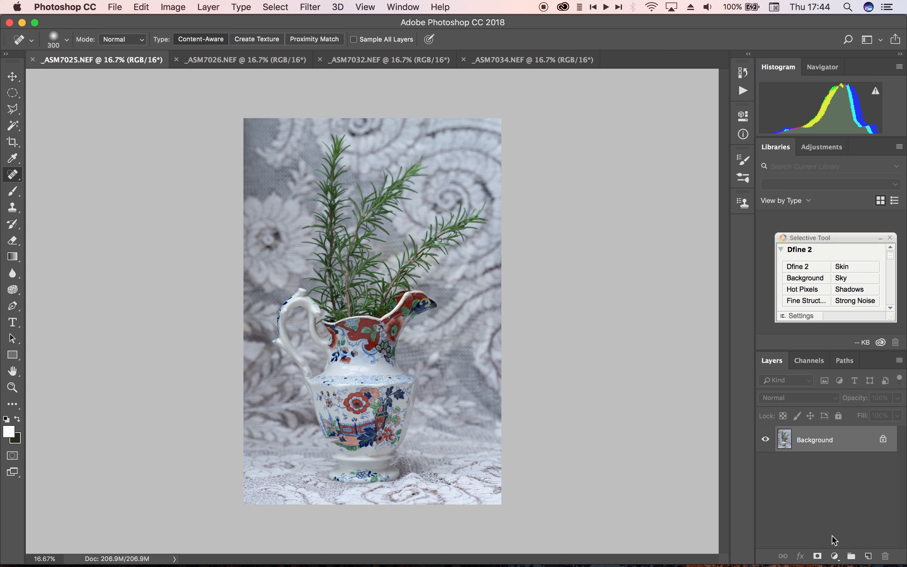
# Add a Levels adjustment layer to the jug photo and brighten it with a midtone value of 1.41
pyautogui.click(835, 555)
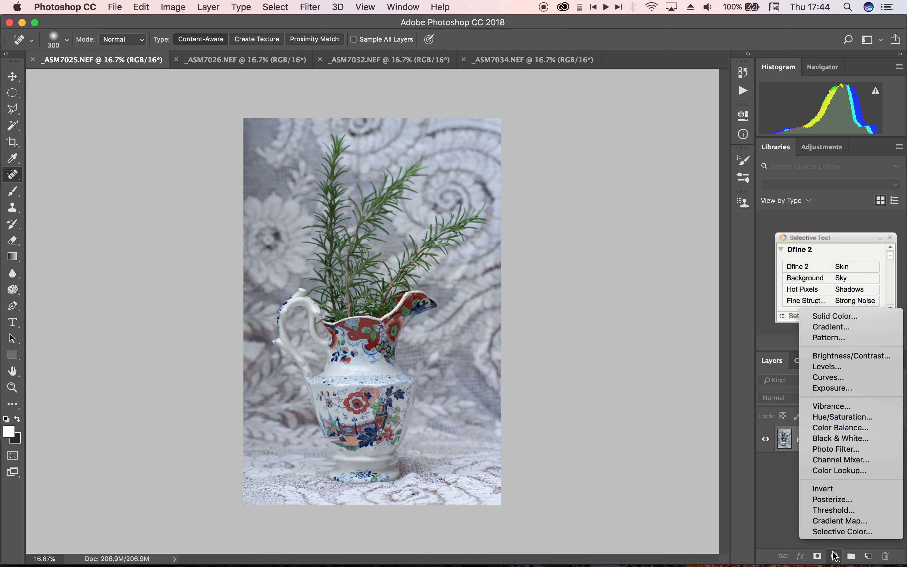
pyautogui.click(839, 367)
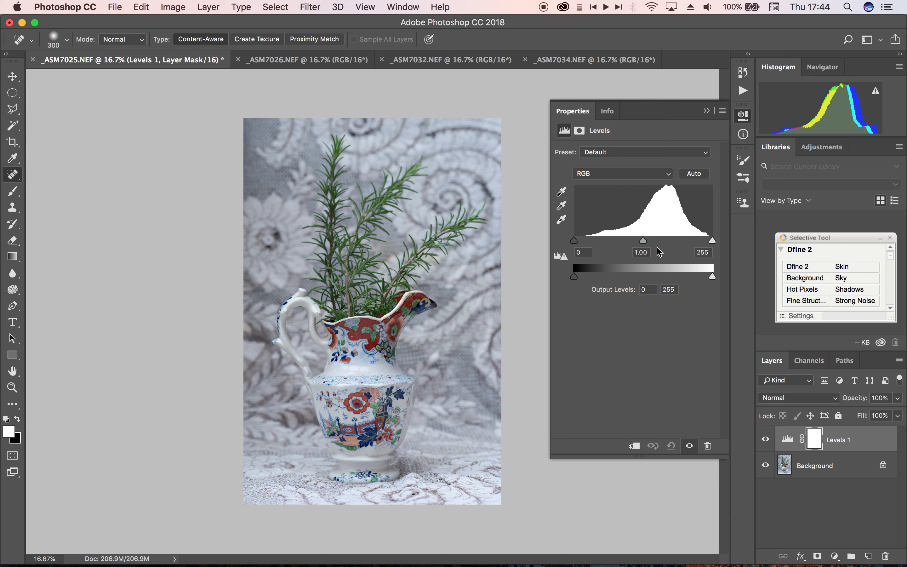
pyautogui.moveTo(645, 243); pyautogui.dragTo(629, 245)
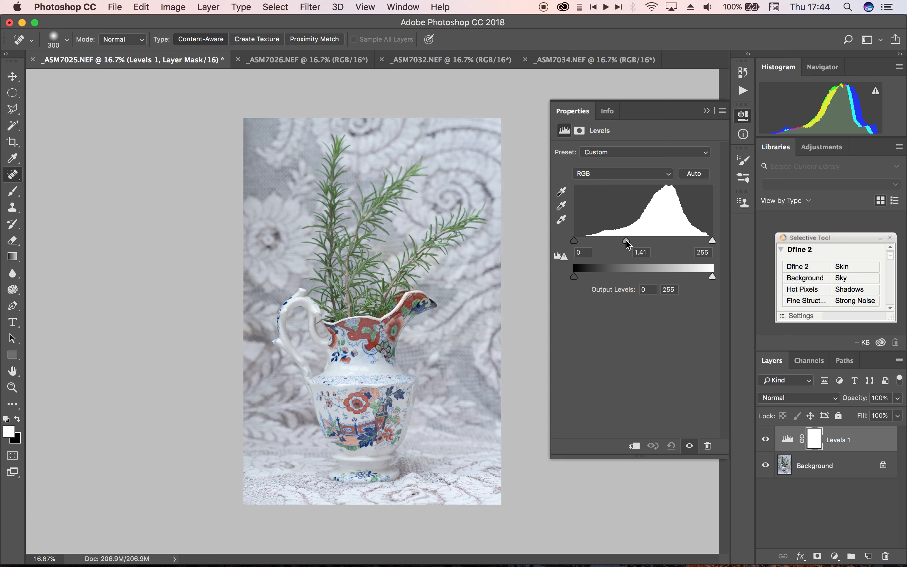
pyautogui.click(707, 111)
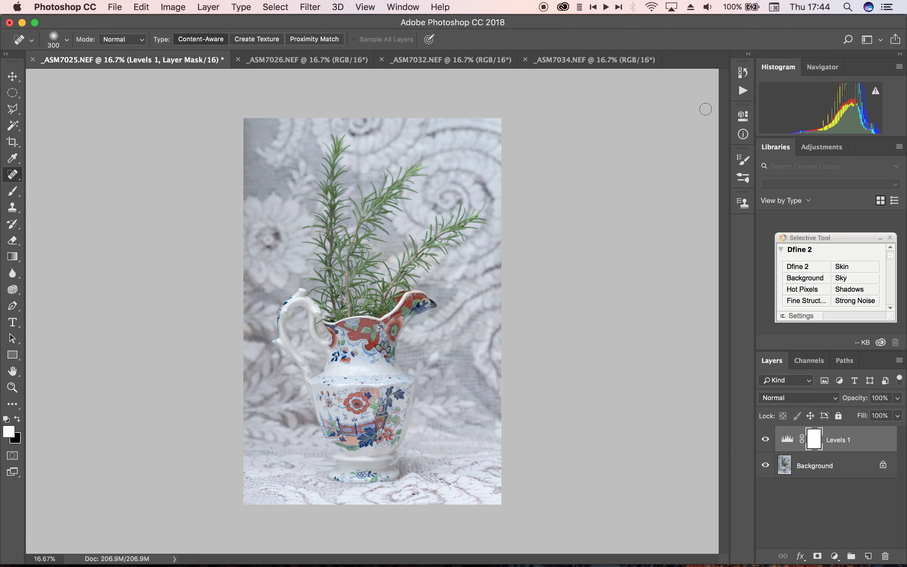
# Select the entire out-of-focus jug image _ASM7026.NEF and copy it
pyautogui.click(331, 62)
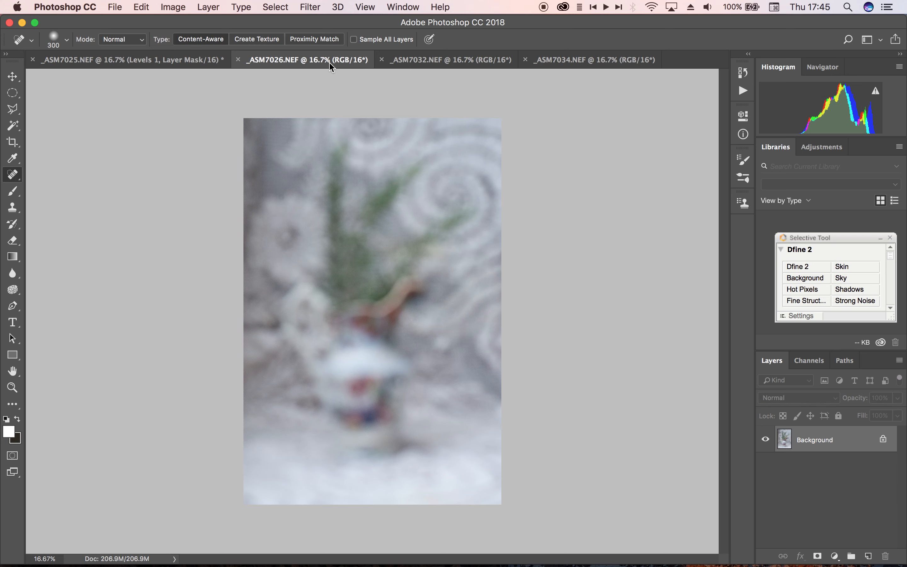
pyautogui.click(144, 7)
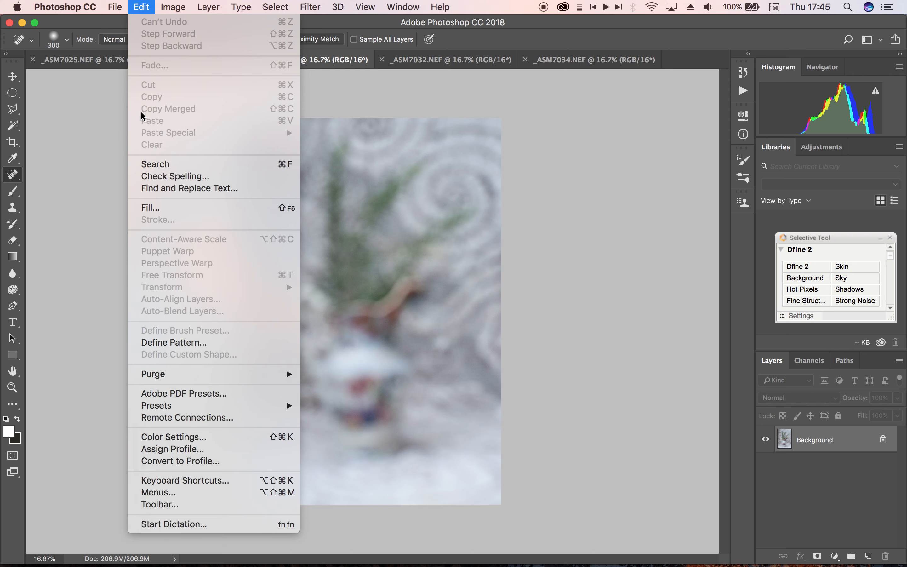
pyautogui.moveTo(272, 7)
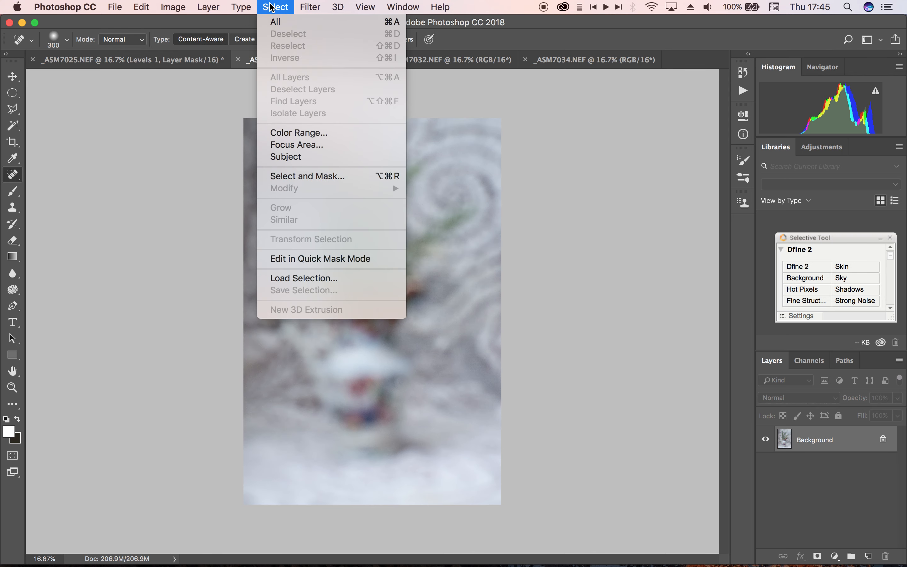
pyautogui.click(277, 28)
pyautogui.click(142, 7)
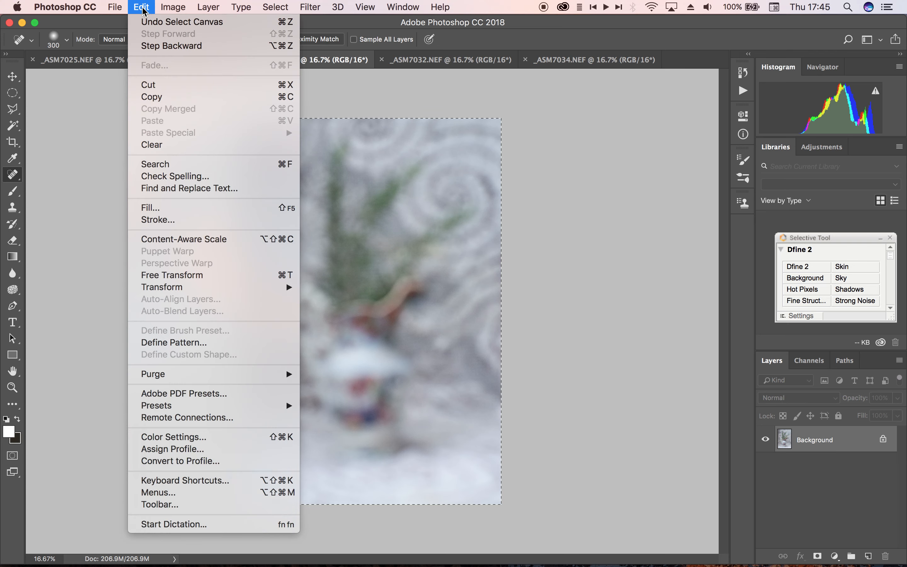
pyautogui.click(152, 97)
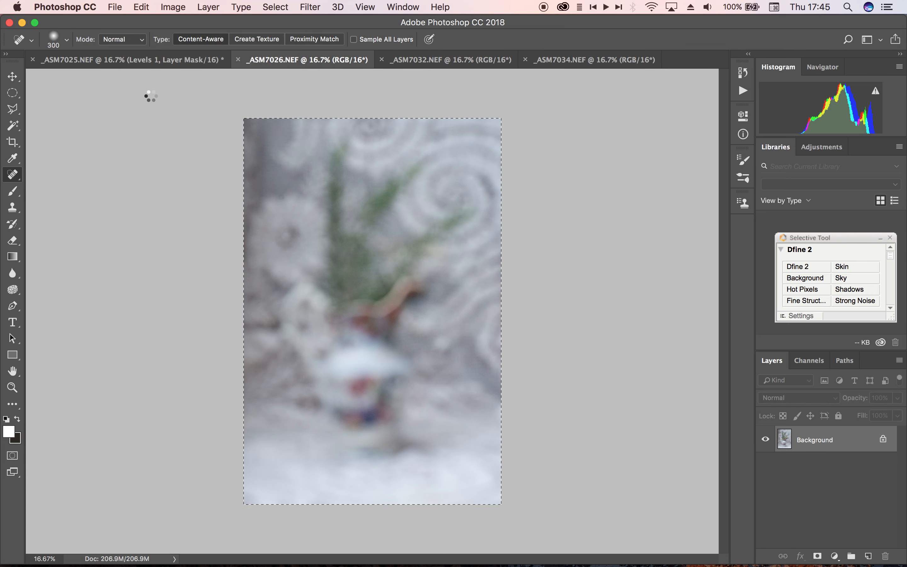
# Paste the blurred jug image into _ASM7025.NEF as a new layer and reduce its opacity to 64%
pyautogui.click(128, 63)
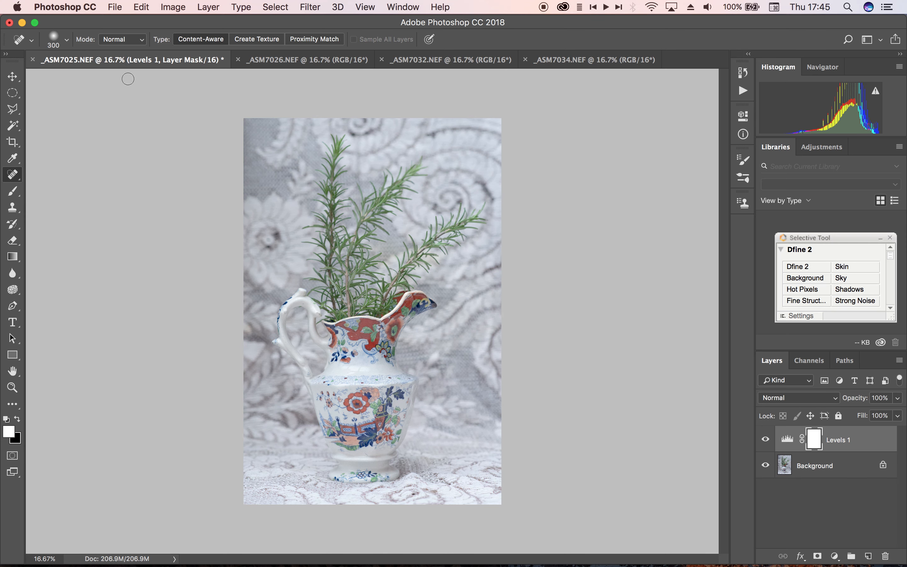
pyautogui.click(142, 7)
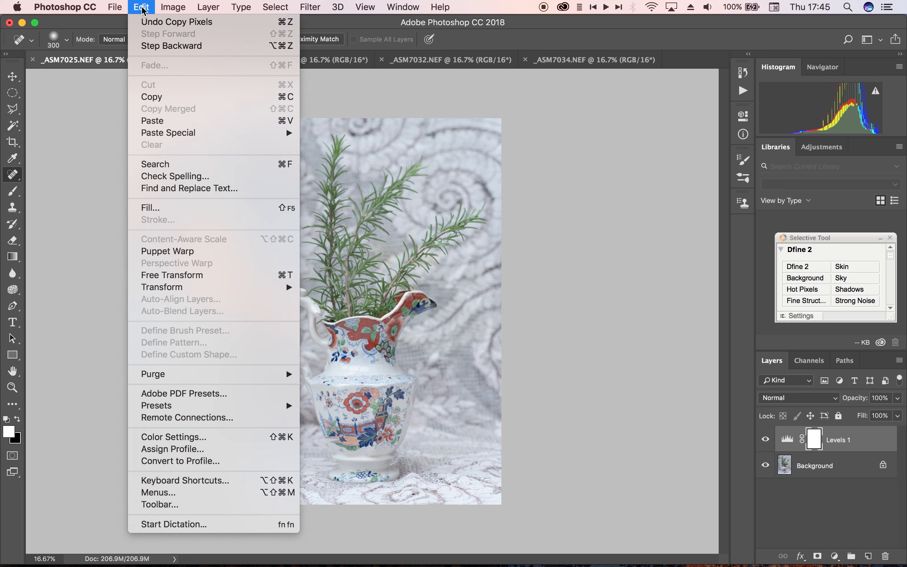
pyautogui.click(152, 120)
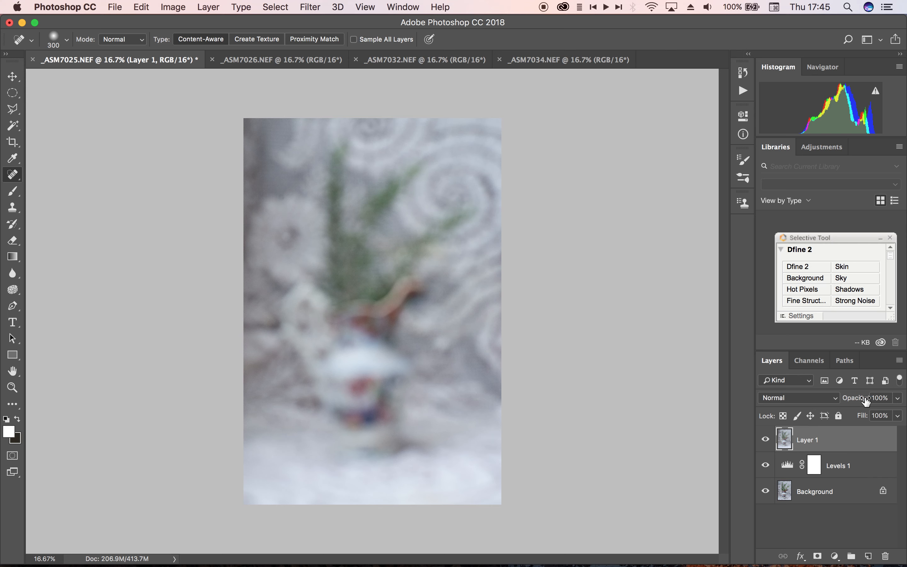
pyautogui.moveTo(866, 400); pyautogui.dragTo(842, 400)
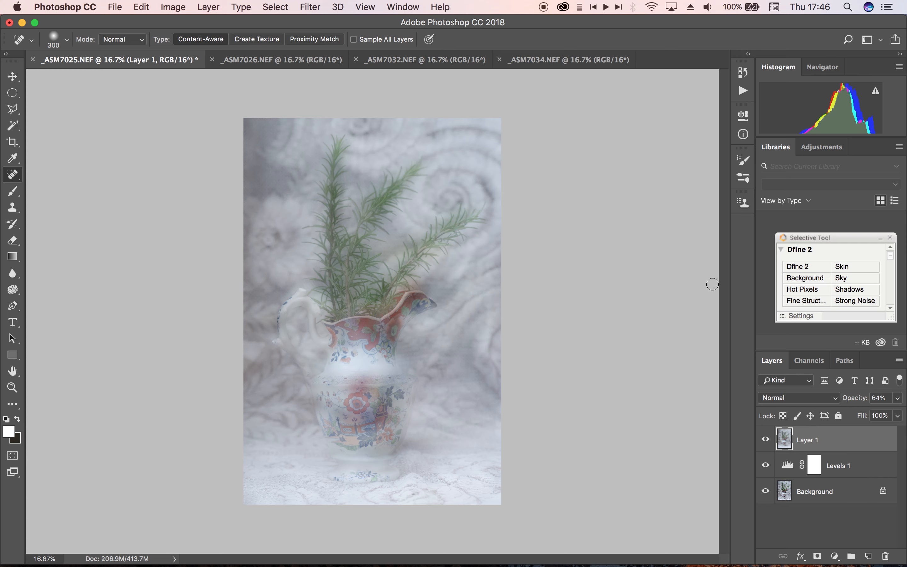
# Select the entire green blur image _ASM7032.NEF and copy it
pyautogui.click(439, 61)
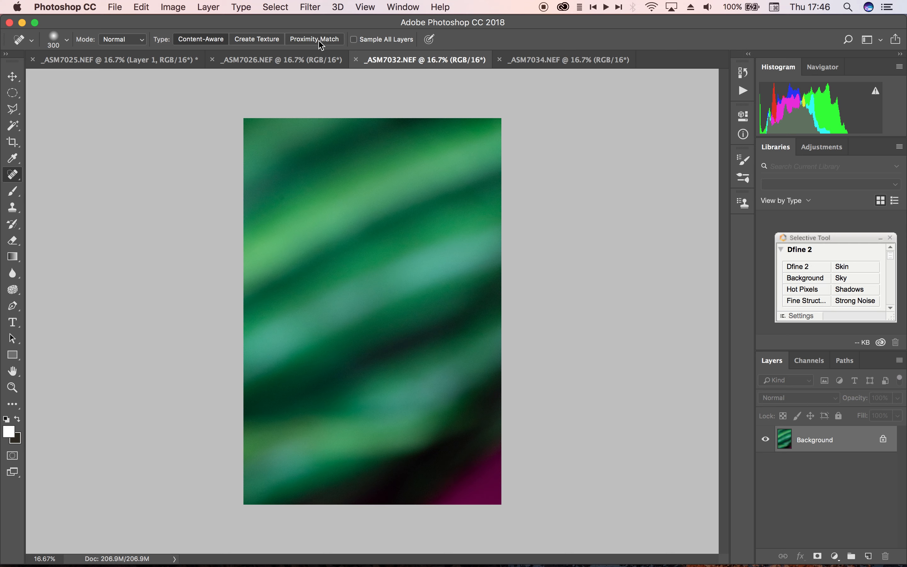
pyautogui.click(275, 7)
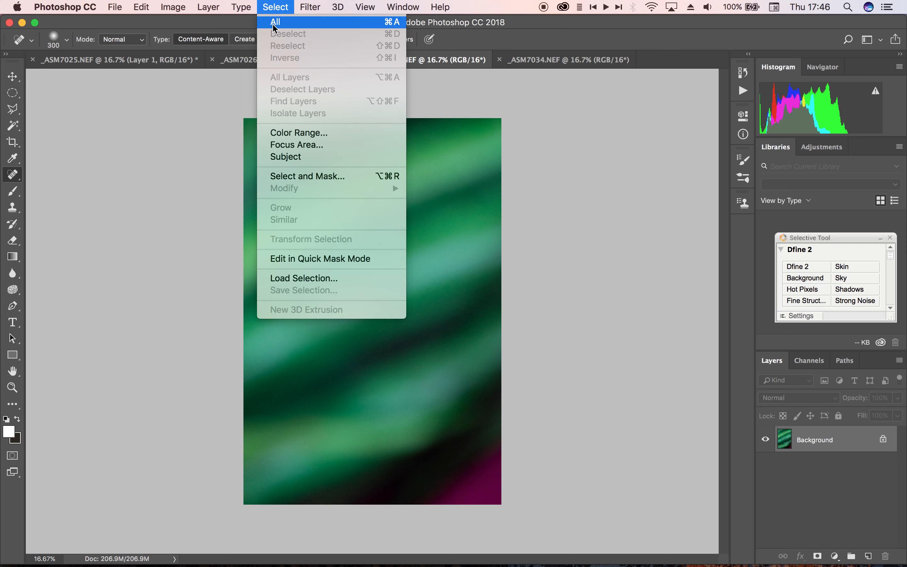
pyautogui.click(275, 27)
pyautogui.click(141, 6)
pyautogui.click(150, 98)
pyautogui.click(142, 7)
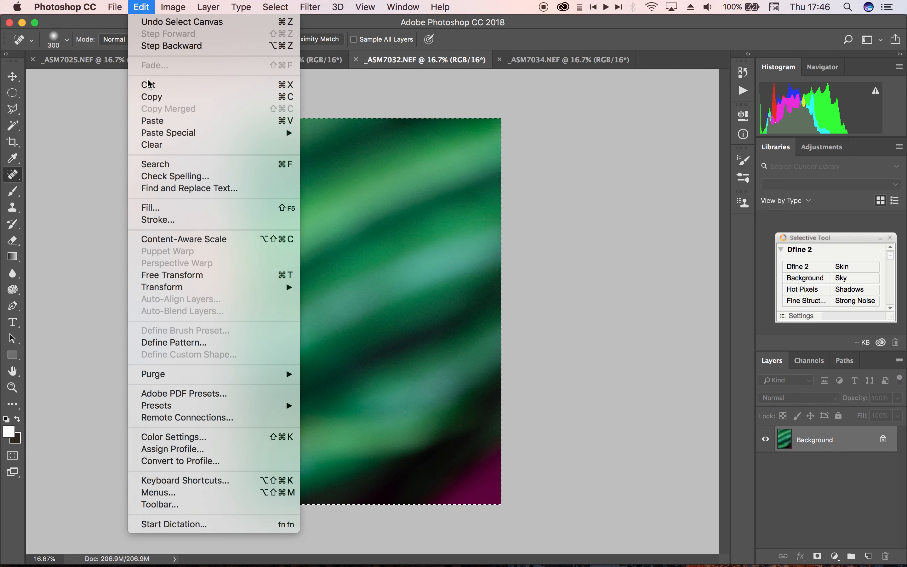
pyautogui.click(148, 104)
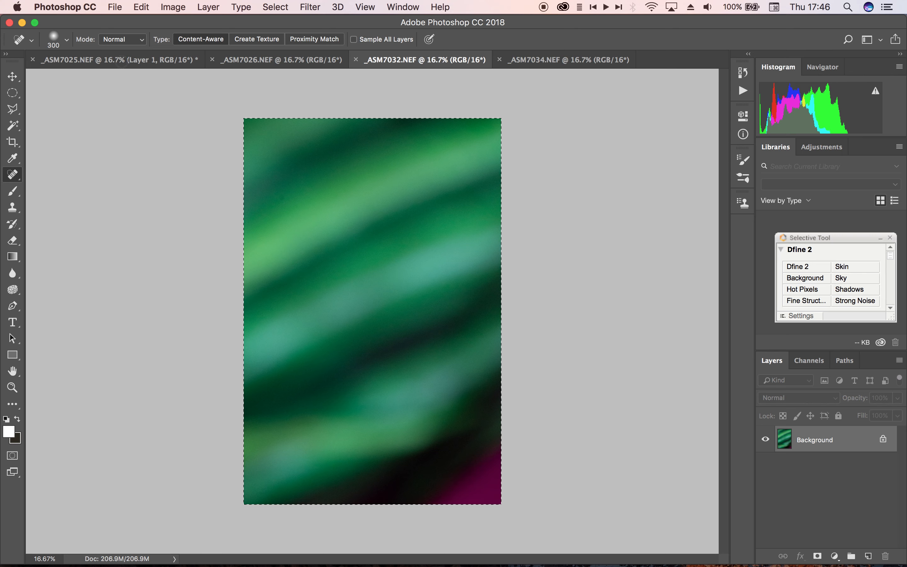
# Paste the green blur image into _ASM7025.NEF as a new layer above the blurred jug layer
pyautogui.click(124, 64)
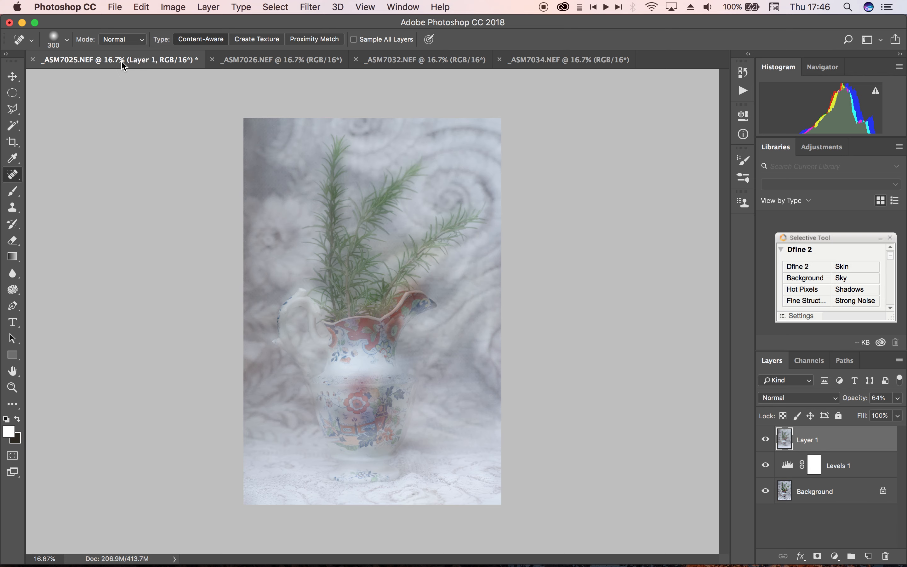
pyautogui.click(143, 11)
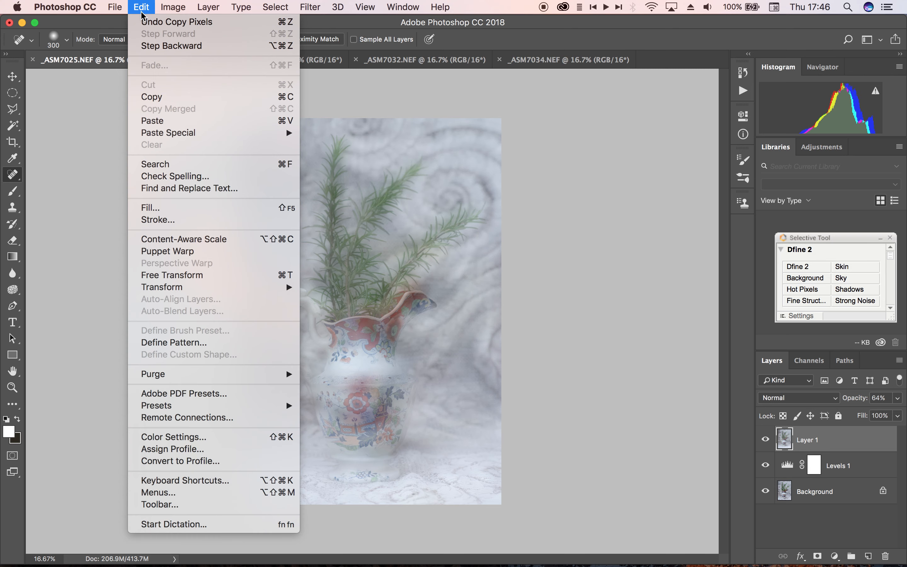
pyautogui.click(157, 121)
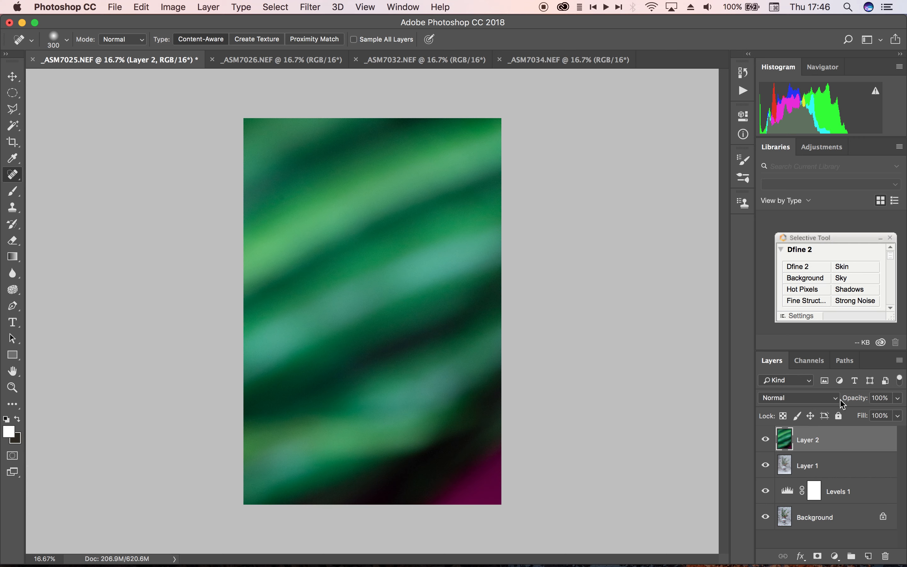
# Try a reduced opacity on the pasted green layer and return it to 100%
pyautogui.moveTo(856, 400); pyautogui.dragTo(828, 401)
pyautogui.write('100')
pyautogui.press('Return')
# Try the Darken, Darker Color, Overlay and Soft Light blend modes on the green layer
pyautogui.click(820, 398)
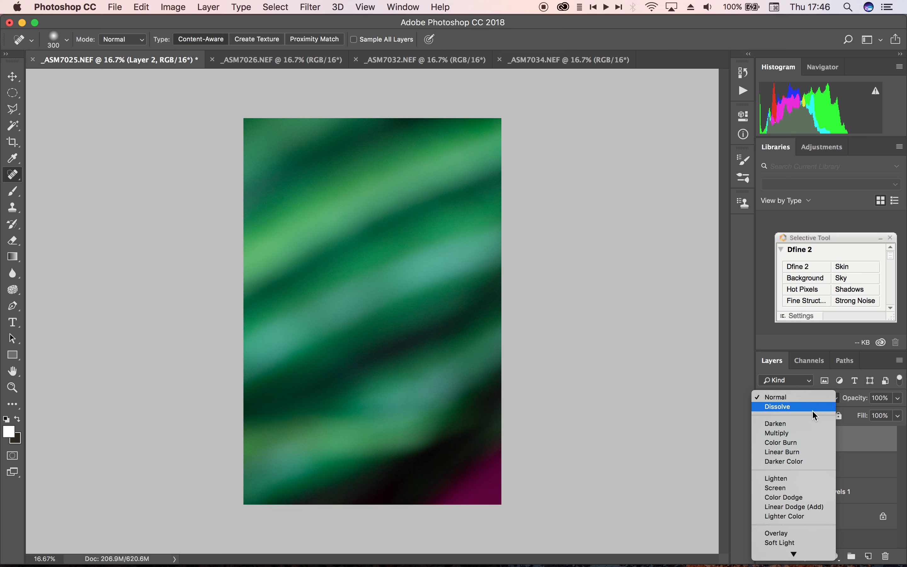
pyautogui.click(813, 424)
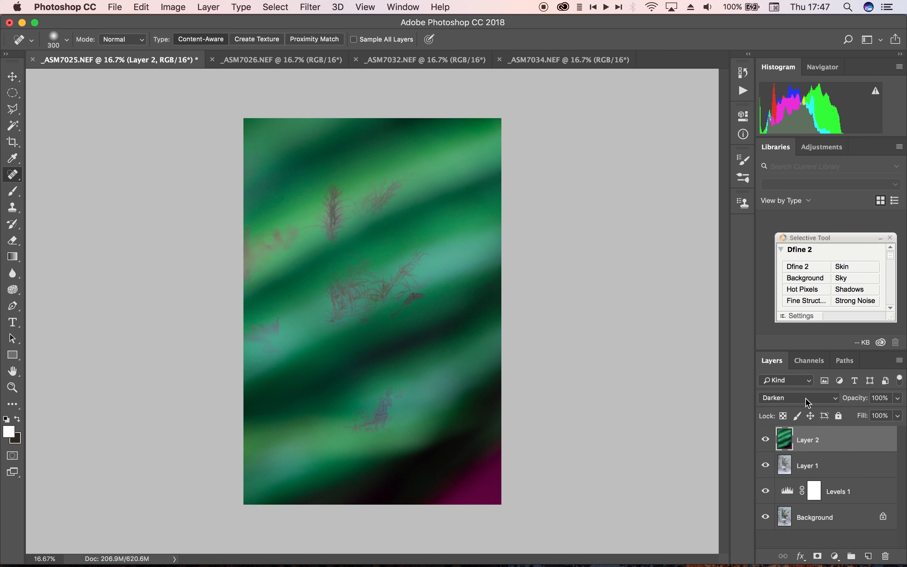
pyautogui.click(806, 398)
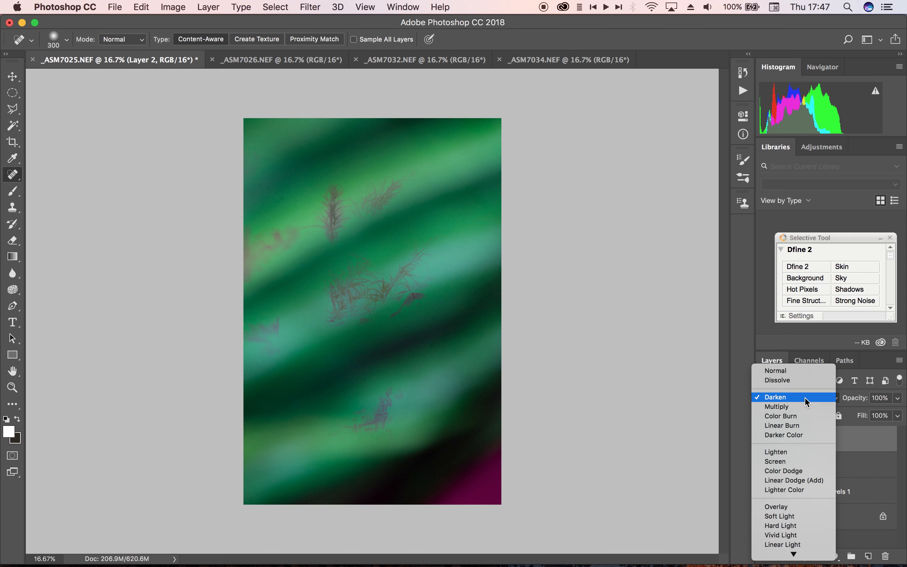
pyautogui.click(801, 434)
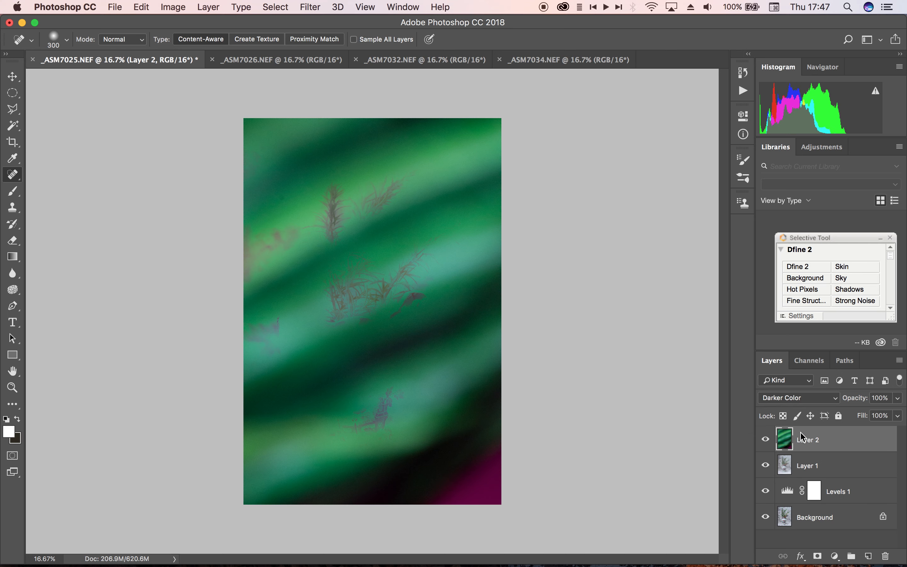
pyautogui.click(797, 398)
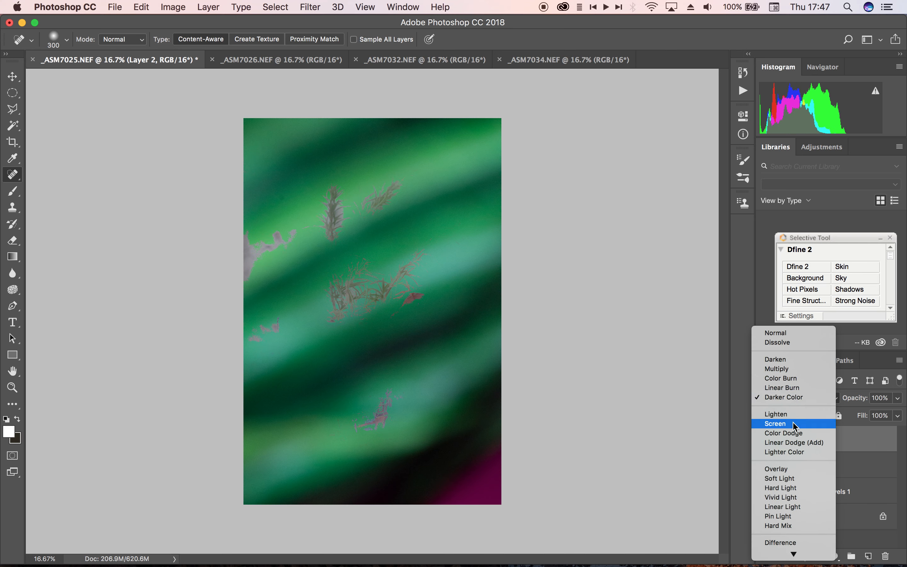
pyautogui.click(790, 468)
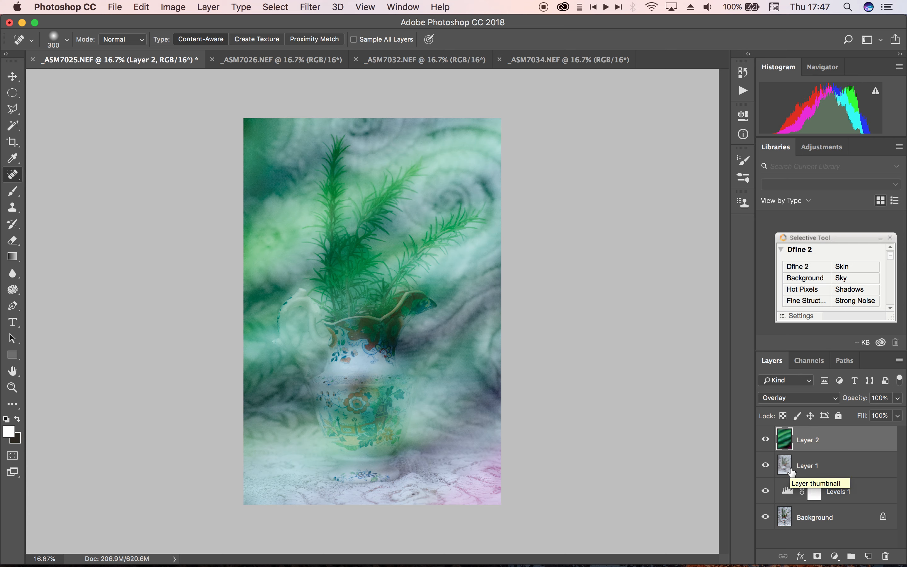
pyautogui.click(793, 404)
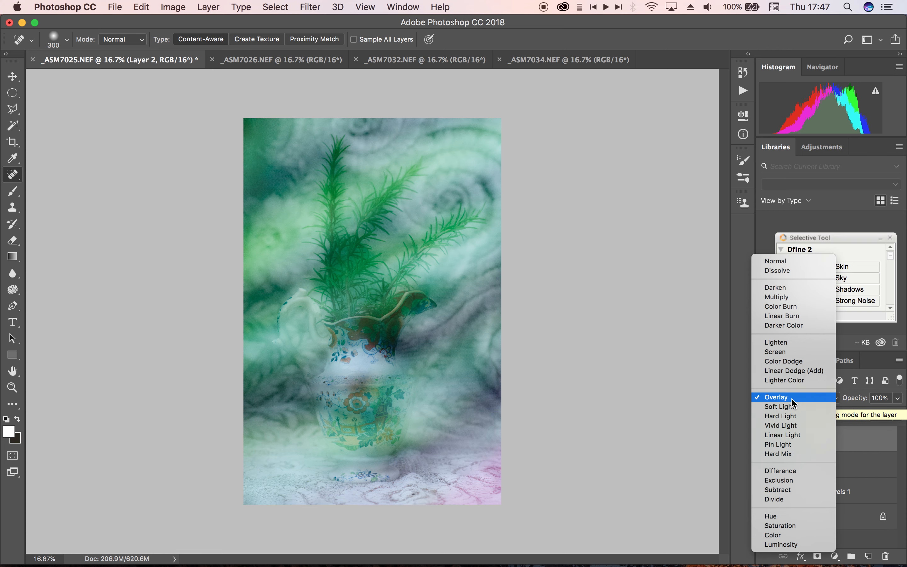
pyautogui.click(780, 405)
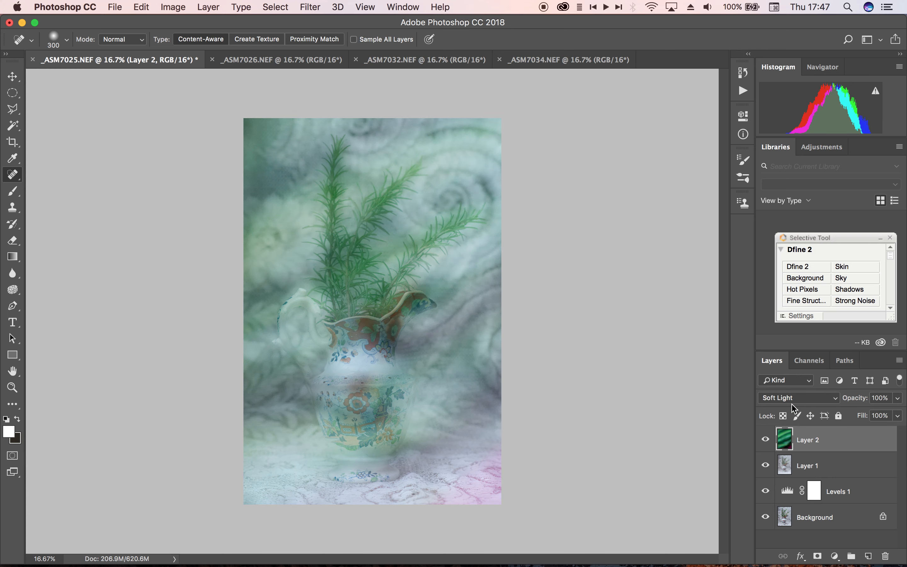
# Set the green layer's blend mode to Hard Light and reduce its opacity to 48%
pyautogui.click(792, 404)
pyautogui.click(792, 408)
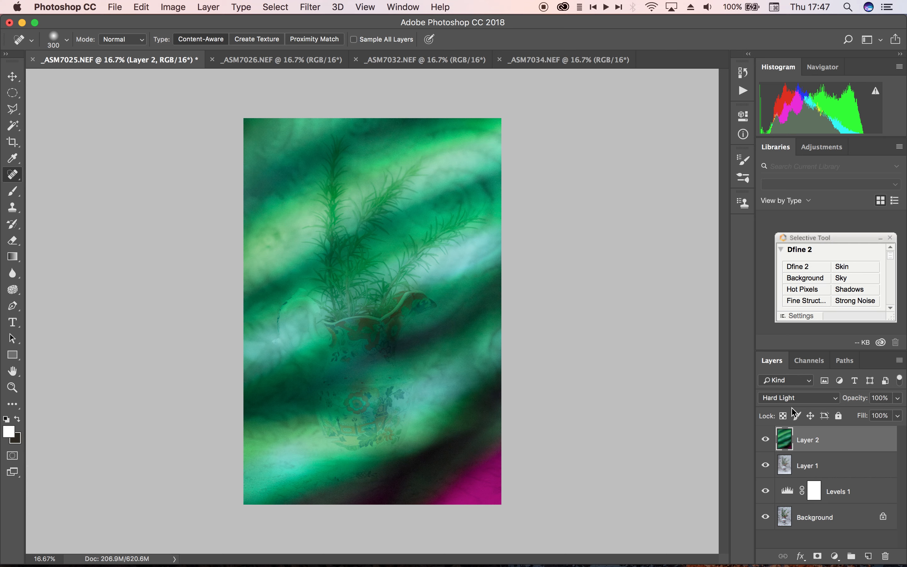
pyautogui.moveTo(857, 400); pyautogui.dragTo(823, 398)
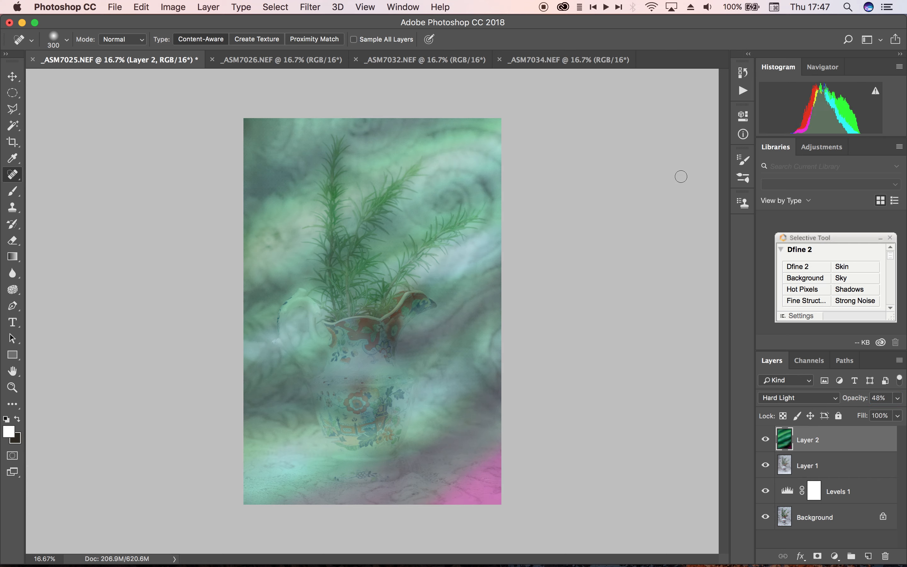
# Select the entire patterned pink fabric image in _ASM7034.NEF and copy it
pyautogui.click(572, 65)
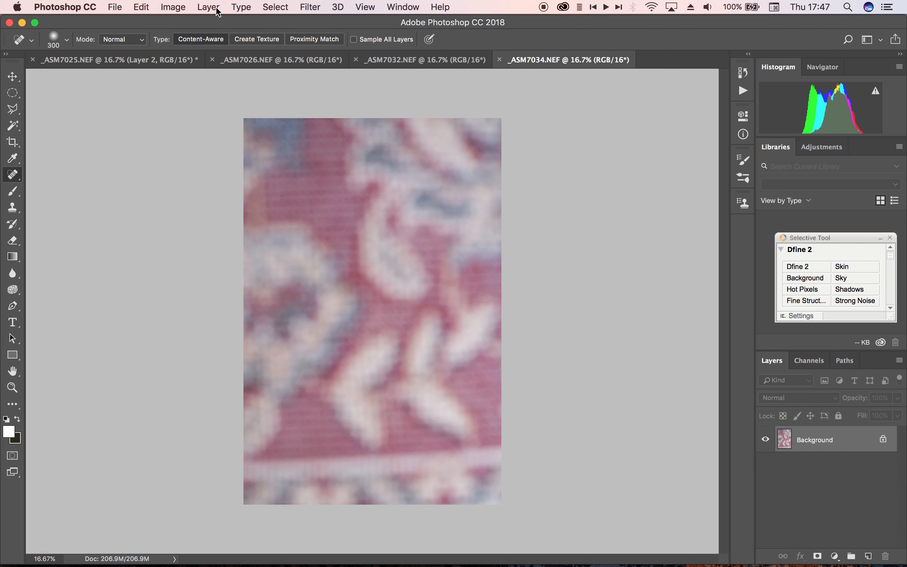
pyautogui.click(271, 8)
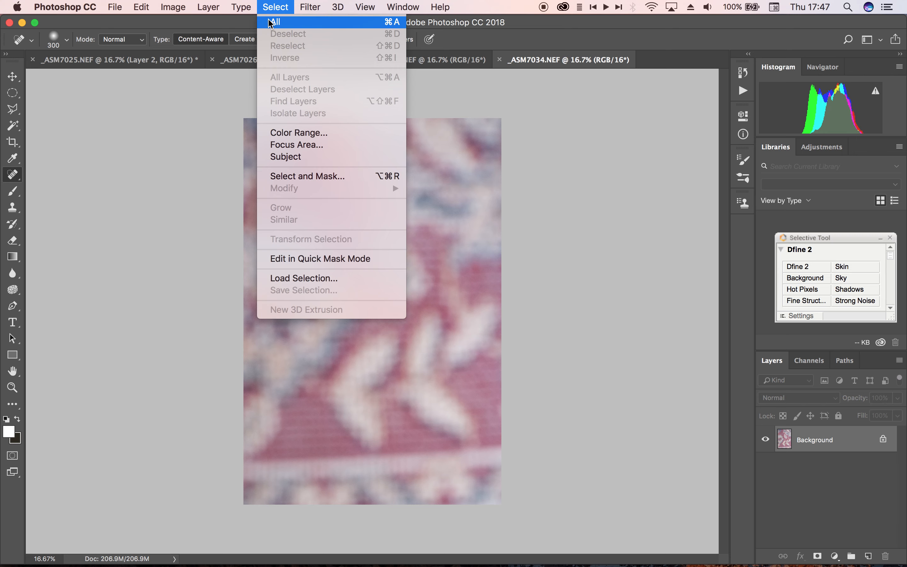
pyautogui.click(271, 22)
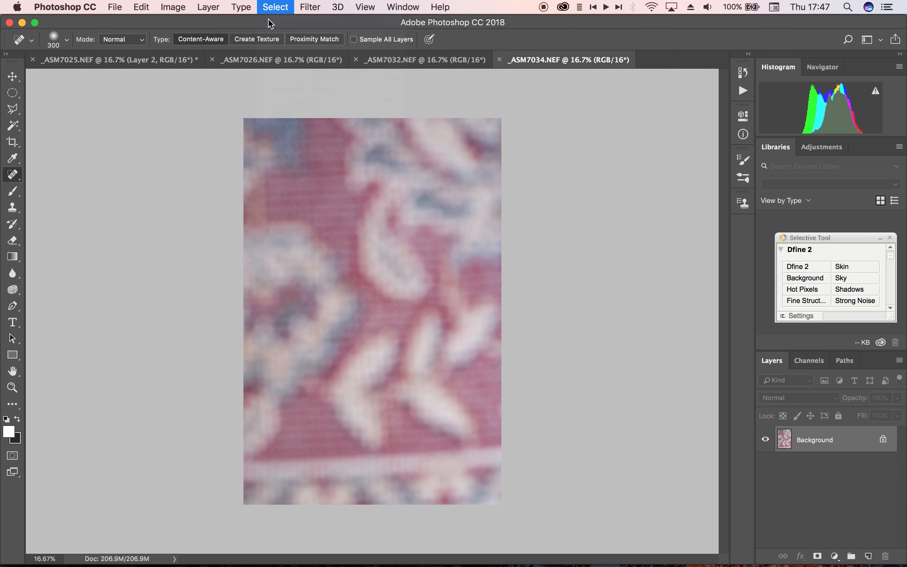
pyautogui.click(145, 6)
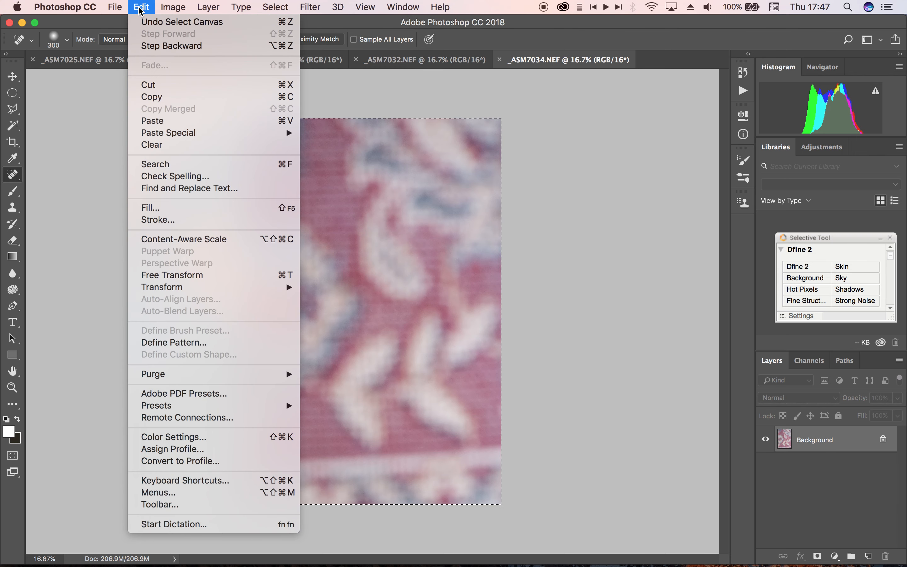
pyautogui.click(153, 99)
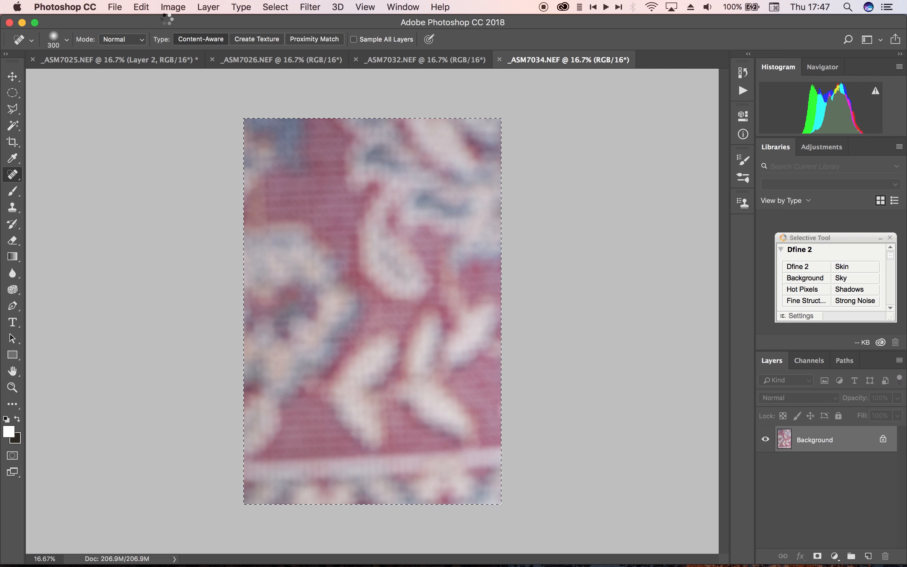
# Paste the pink fabric image into _ASM7025.NEF as a new layer above the green layer
pyautogui.click(102, 61)
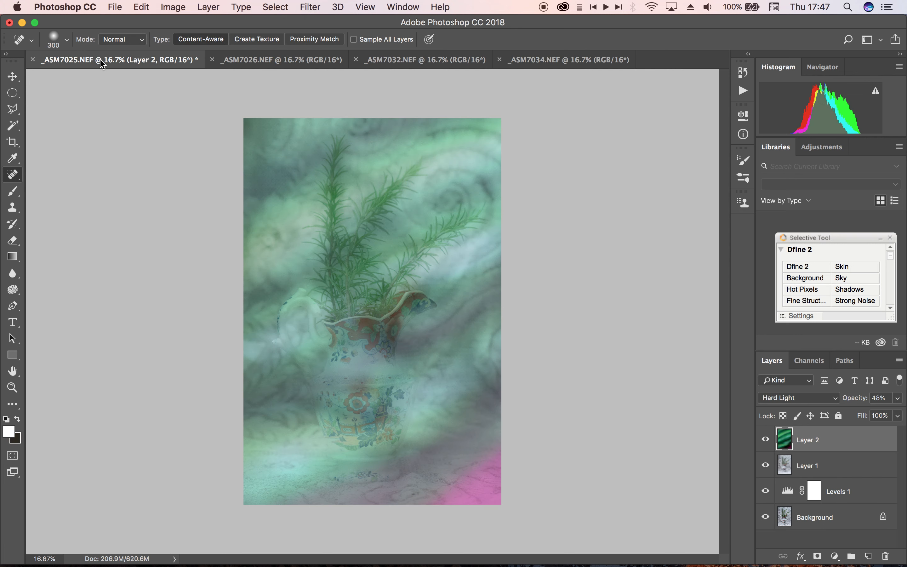
pyautogui.click(135, 12)
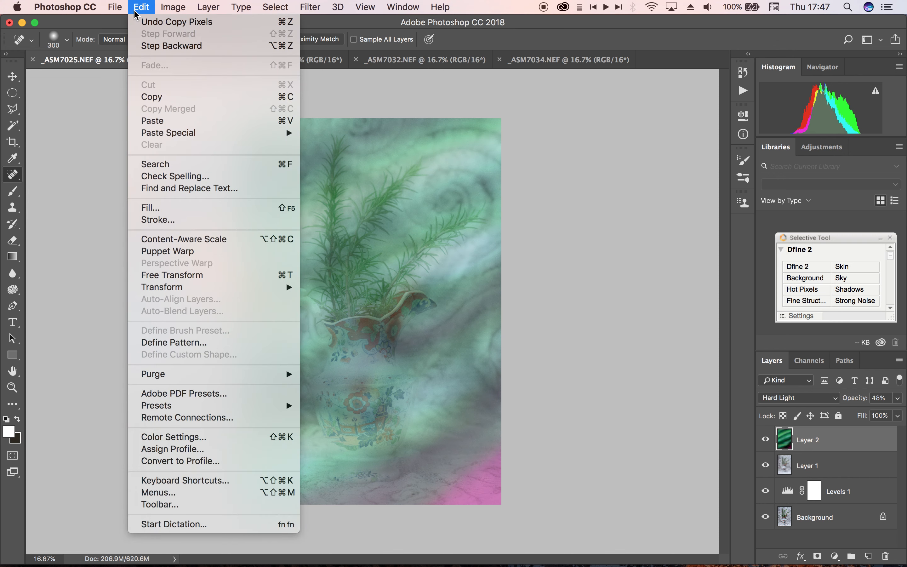
pyautogui.click(156, 121)
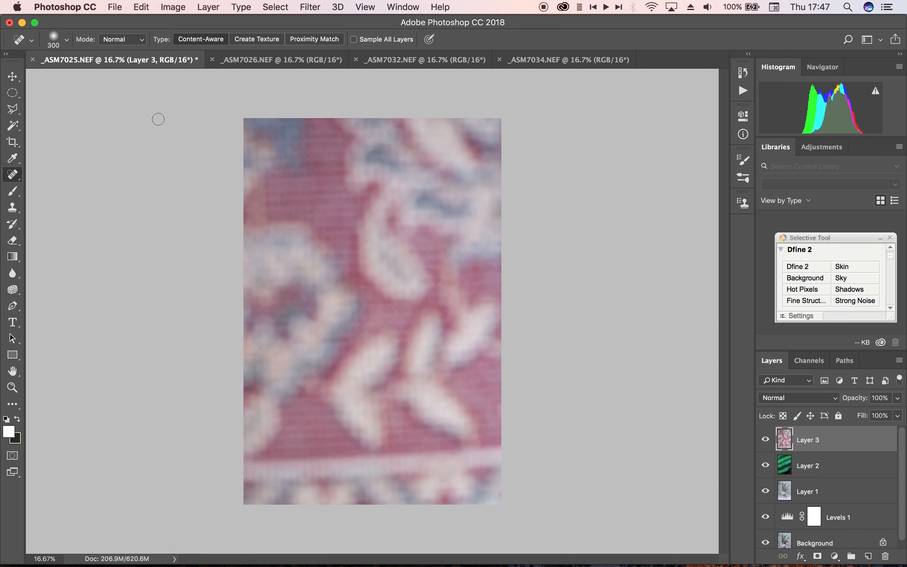
# Set the pink fabric layer's blend mode to Overlay and reduce its opacity to 50%
pyautogui.click(779, 399)
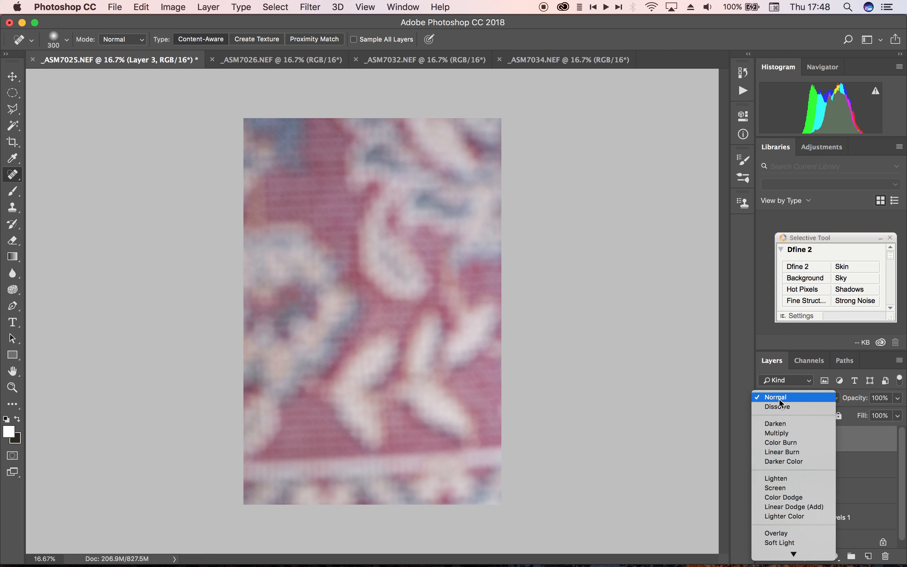
pyautogui.click(779, 533)
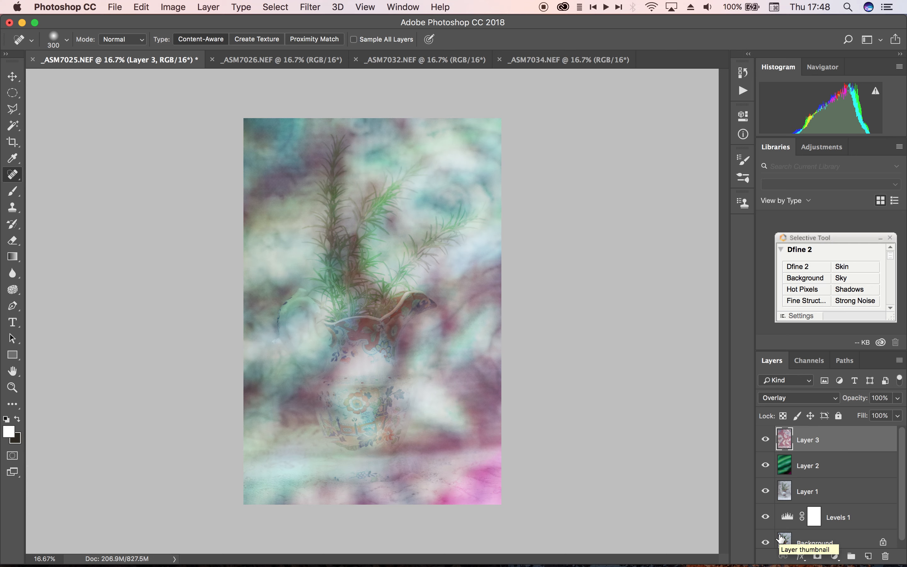
pyautogui.moveTo(864, 404); pyautogui.dragTo(833, 402)
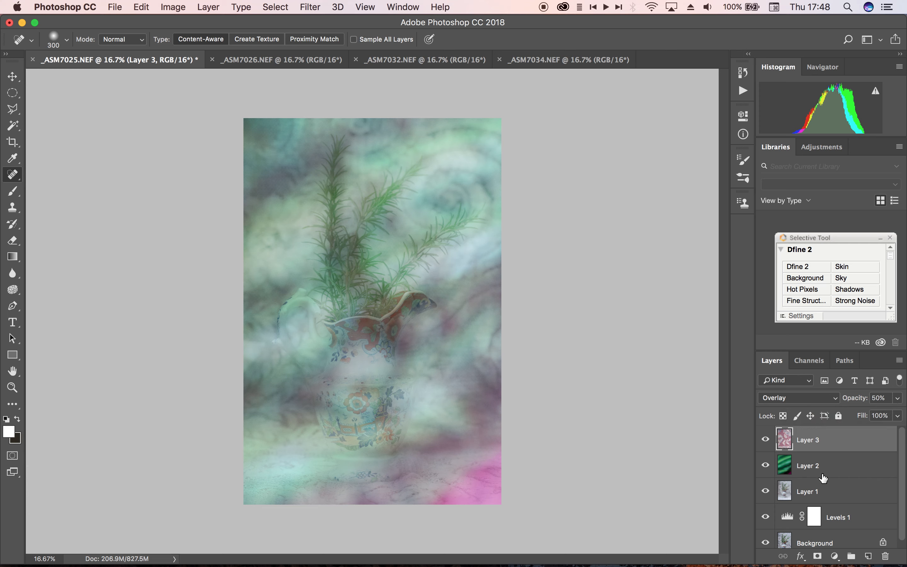
# Adjust the Levels 1 layer above the Background, setting the shadow input to 38 and the midtone value to 2.36
pyautogui.scroll(-1, 817, 506)
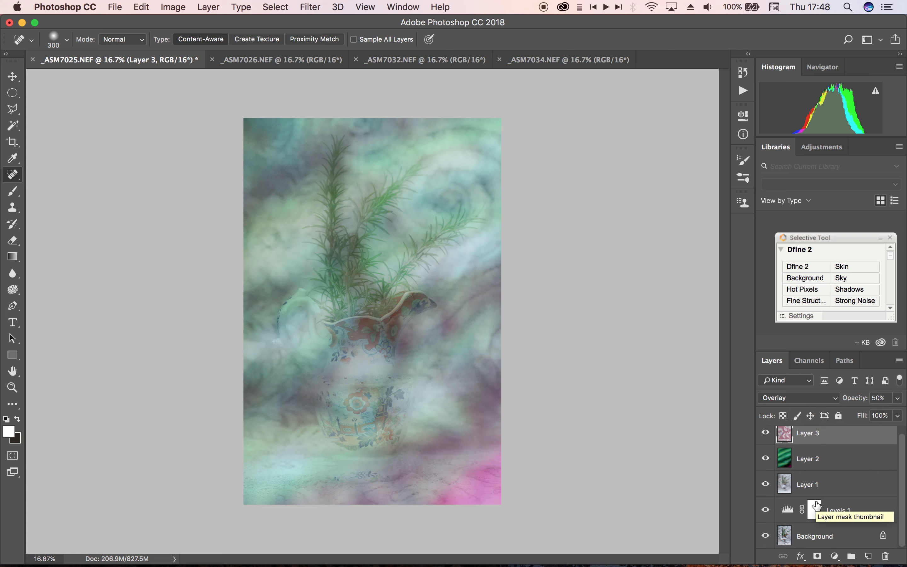
pyautogui.click(794, 540)
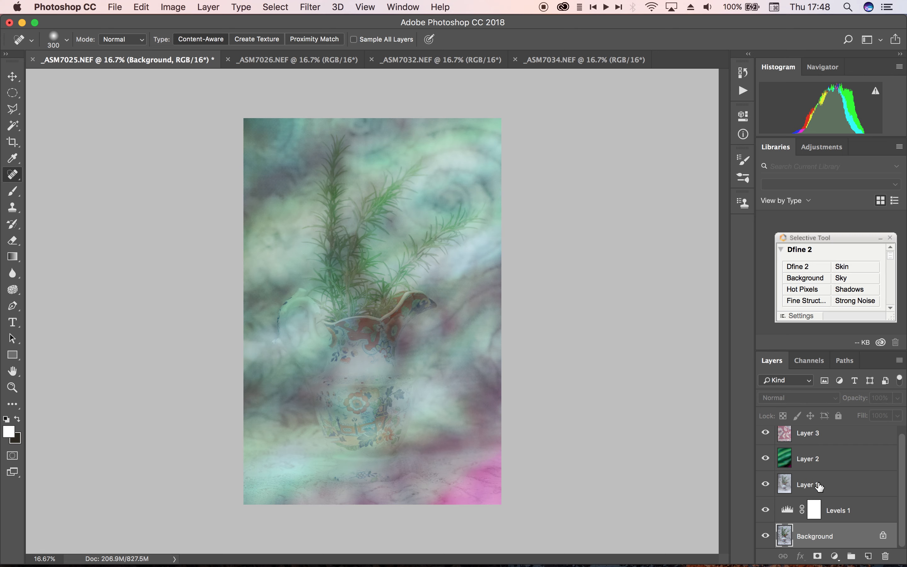
pyautogui.click(789, 512)
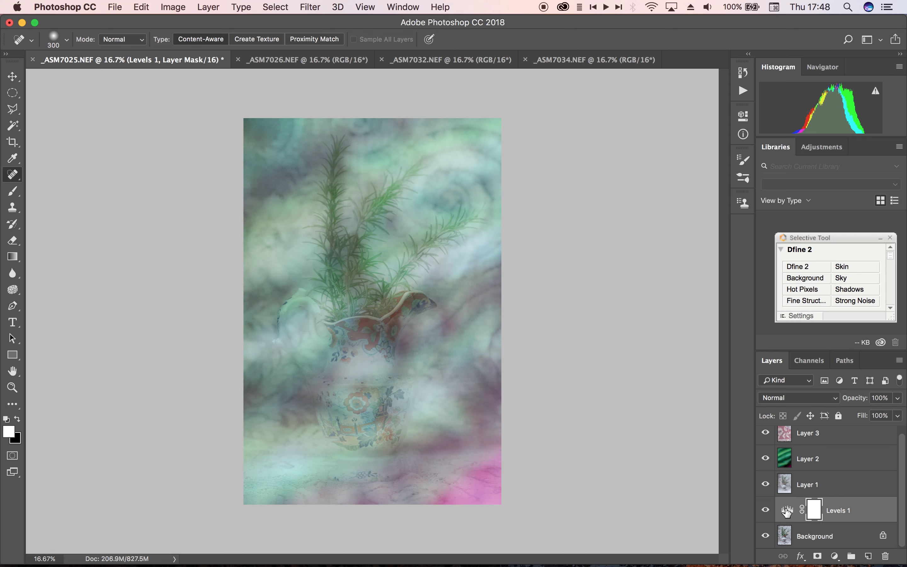
pyautogui.doubleClick(787, 512)
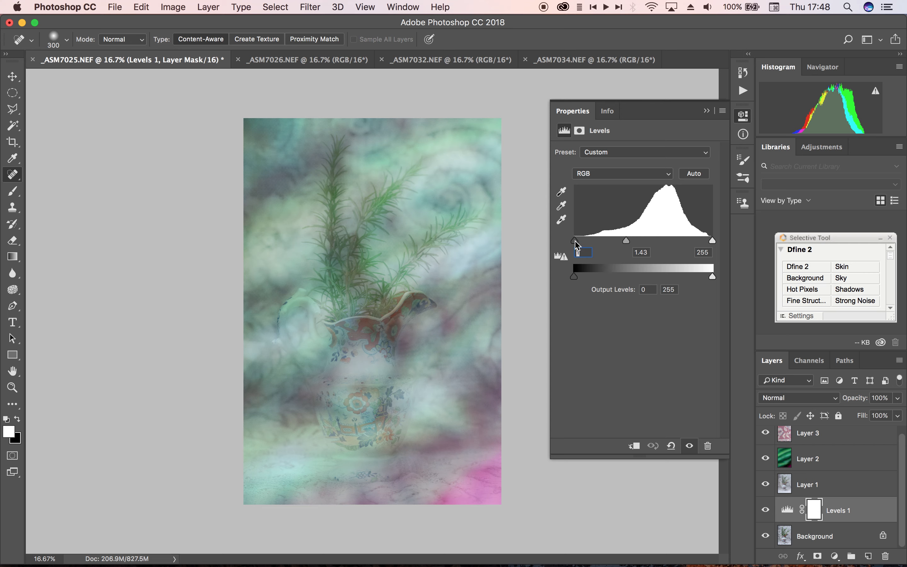
pyautogui.moveTo(577, 242); pyautogui.dragTo(595, 241)
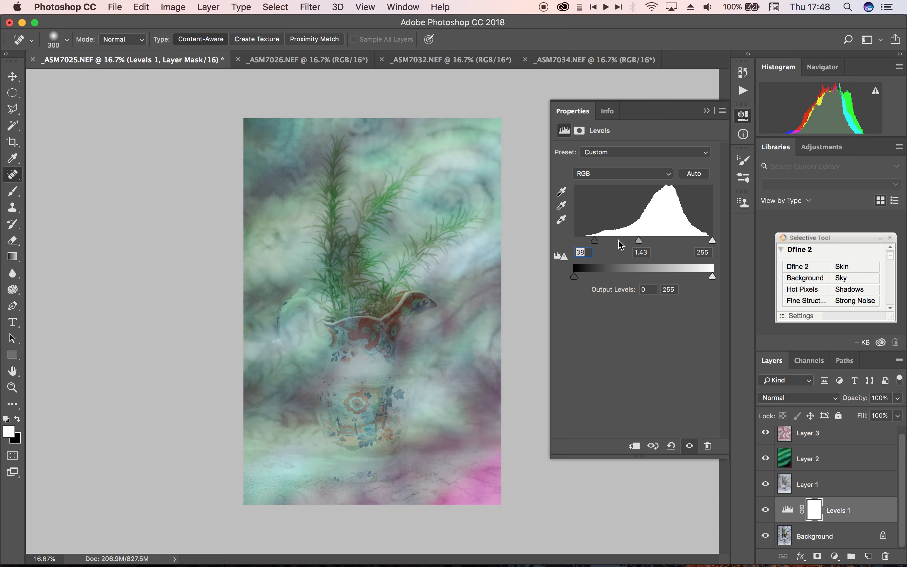
pyautogui.moveTo(639, 240); pyautogui.dragTo(623, 239)
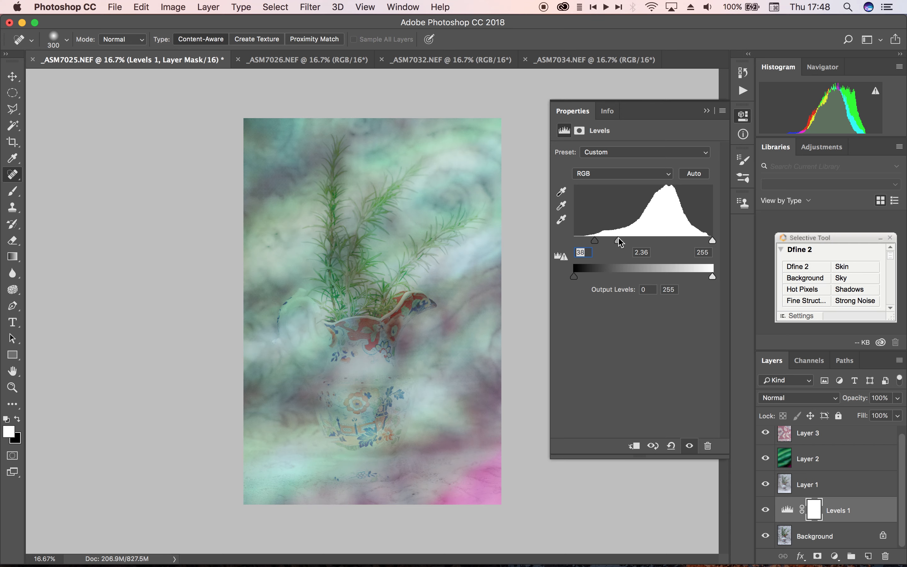
pyautogui.click(707, 110)
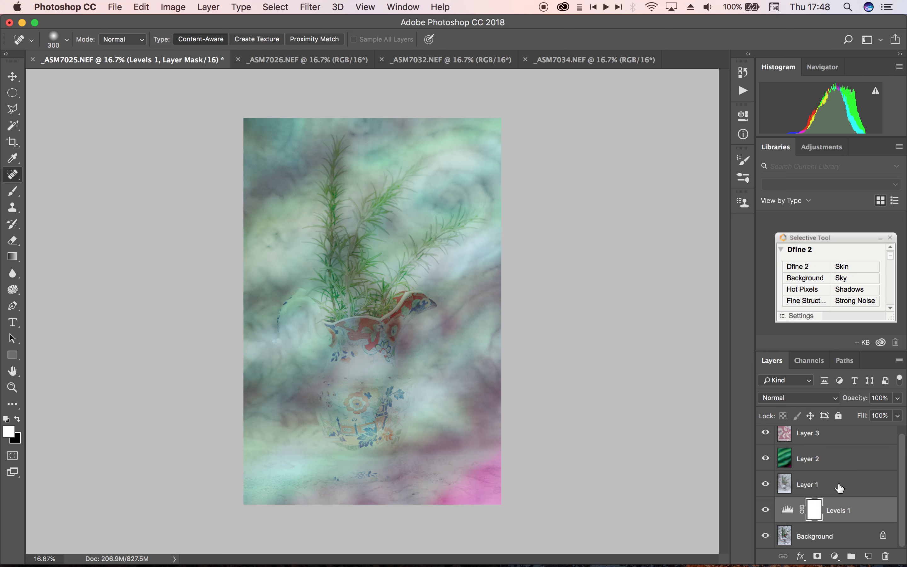
# Add a Curves adjustment above the pink fabric layer, raising the midtones and highlights and lowering the shadows to input 35, output 23
pyautogui.click(836, 441)
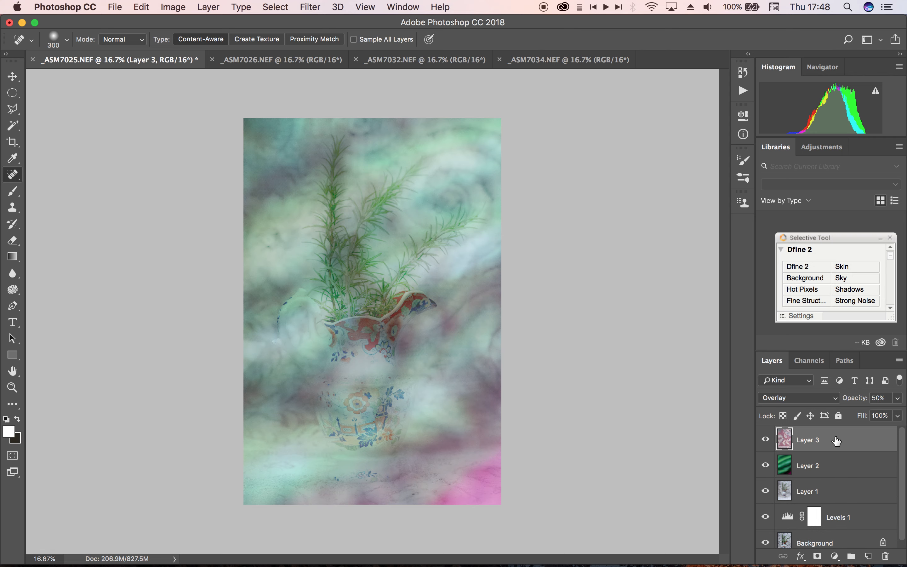
pyautogui.click(835, 556)
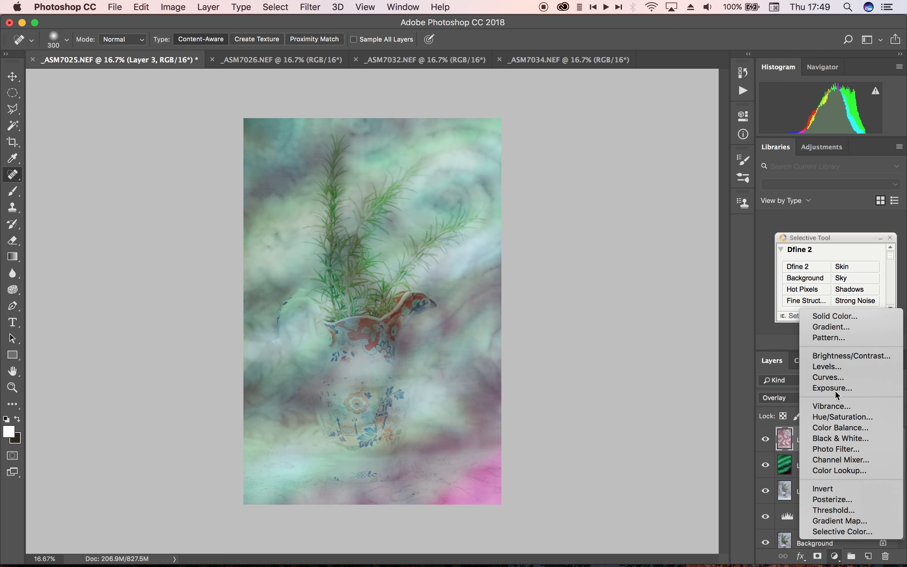
pyautogui.click(838, 379)
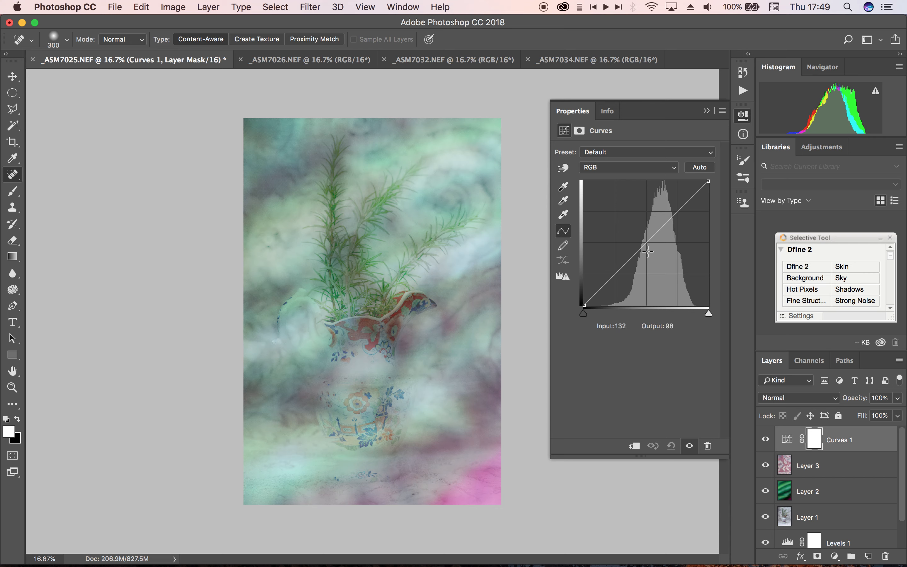
pyautogui.moveTo(644, 243); pyautogui.dragTo(648, 228)
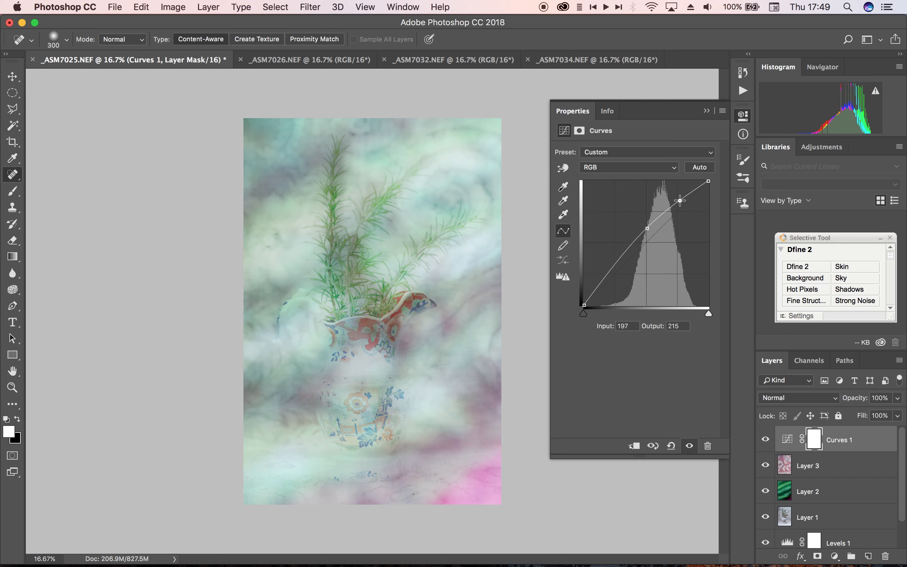
pyautogui.moveTo(680, 200); pyautogui.dragTo(680, 197)
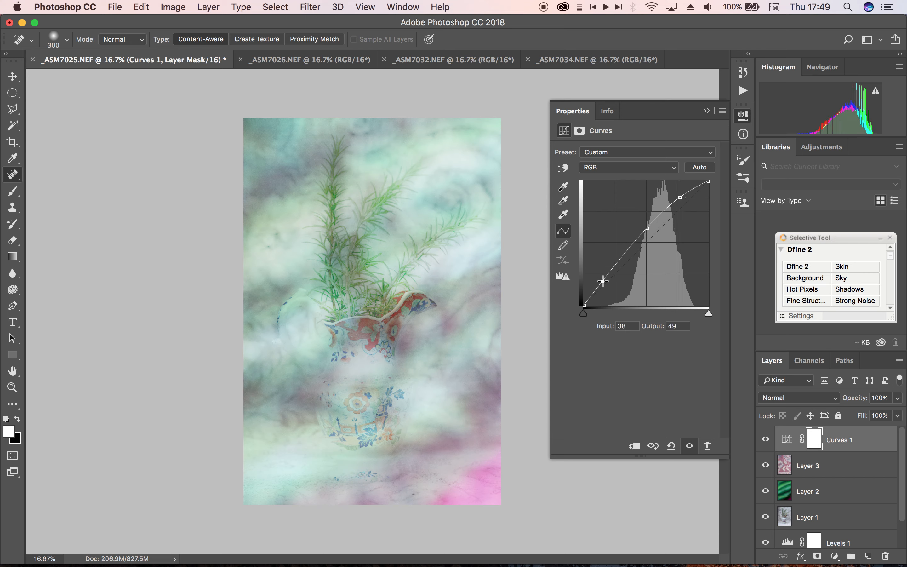
pyautogui.moveTo(602, 281); pyautogui.dragTo(601, 293)
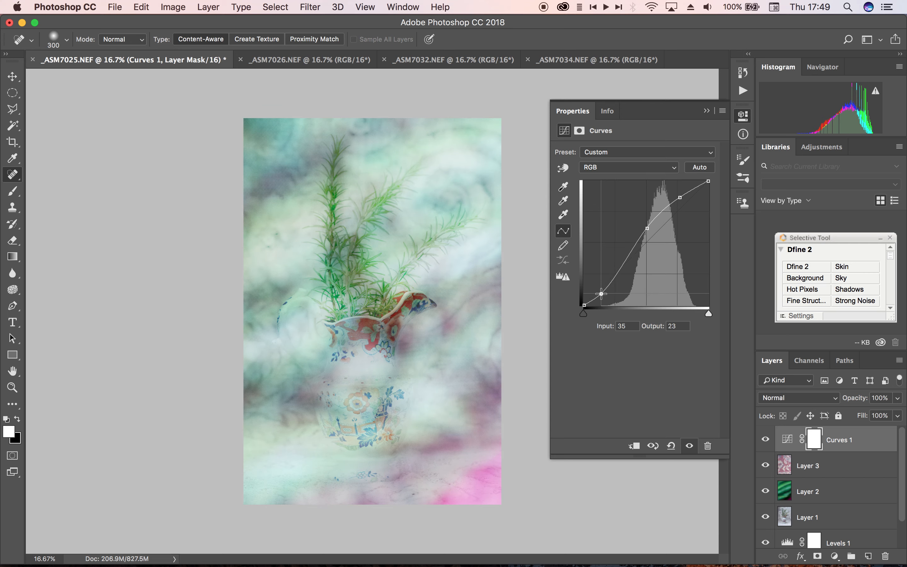
pyautogui.click(706, 111)
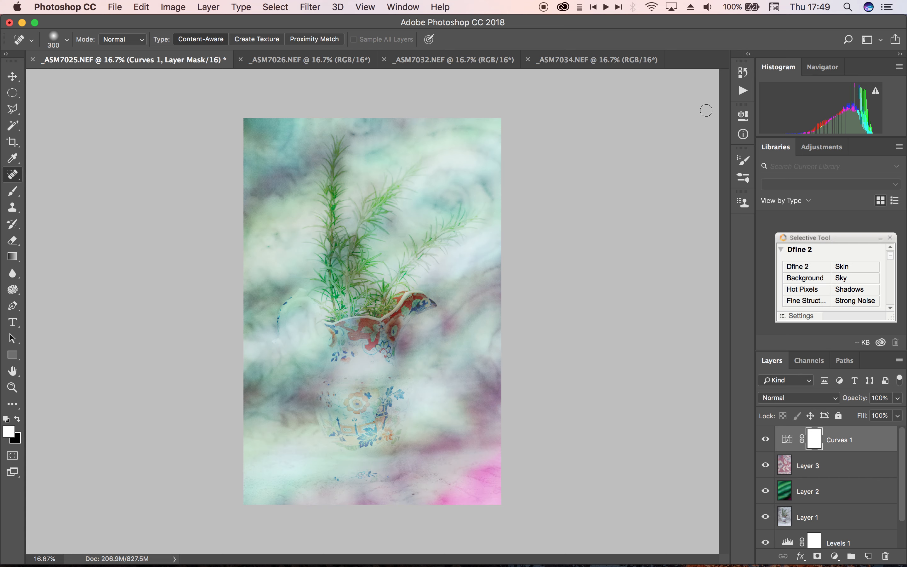